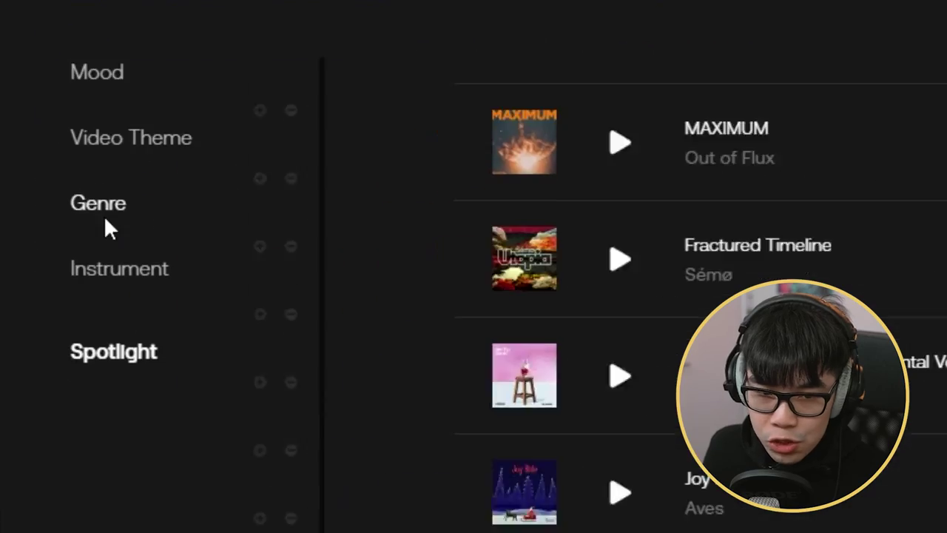
Step: Filter the Artlist music library to the Electronic genre
{"action": "left_click", "coordinate": [47, 253]}
{"action": "scroll", "coordinate": [106, 219], "scroll_direction": "down", "scroll_amount": 1}
{"action": "scroll", "coordinate": [493, 281], "scroll_direction": "down", "scroll_amount": 2}
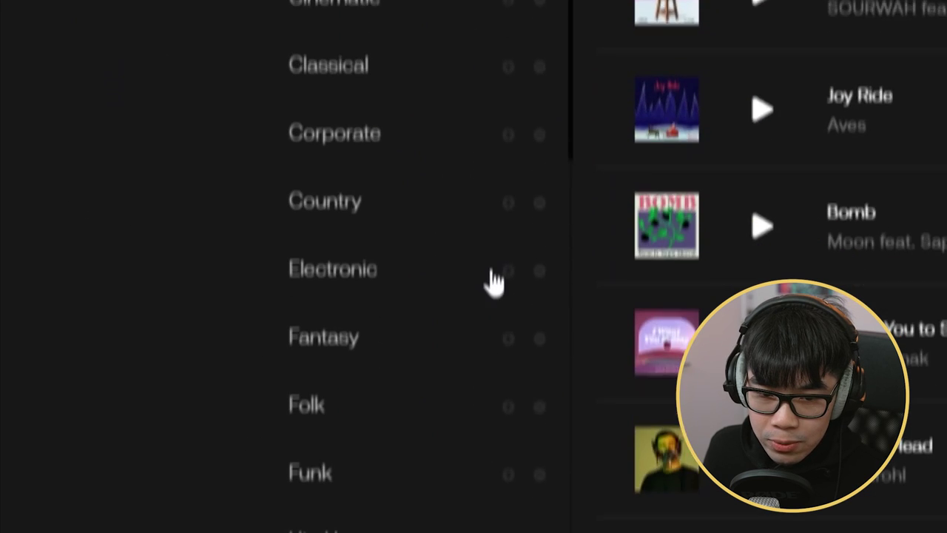
{"action": "left_click", "coordinate": [509, 261]}
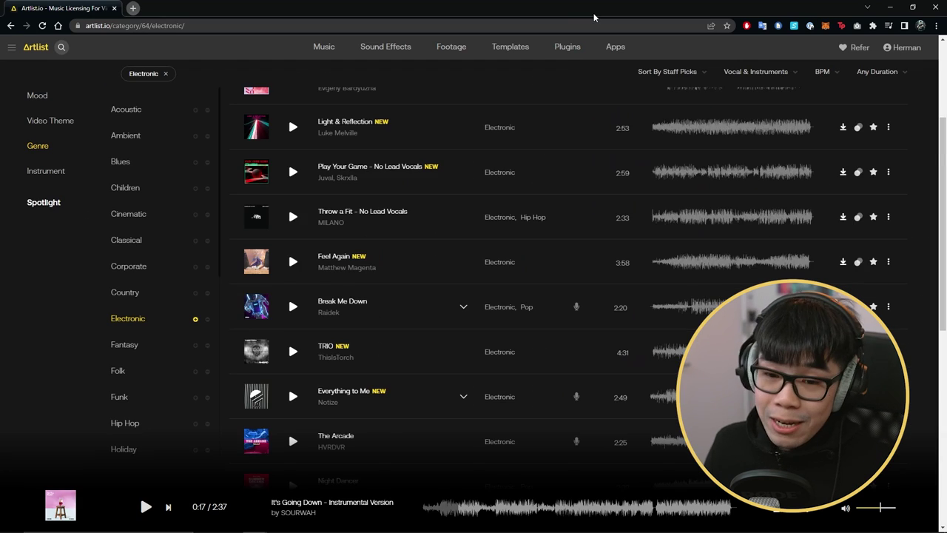
{"action": "scroll", "coordinate": [392, 255], "scroll_direction": "down", "scroll_amount": 6}
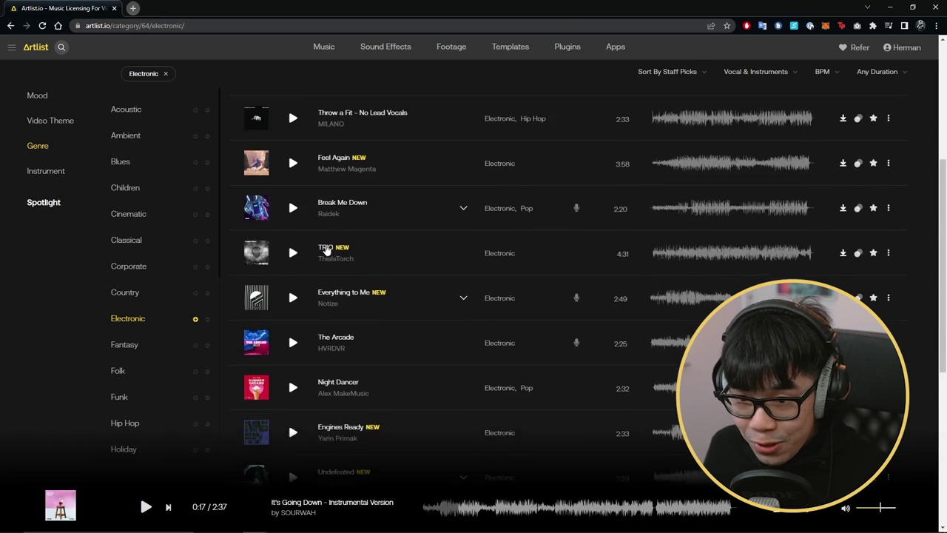
{"action": "scroll", "coordinate": [408, 255], "scroll_direction": "up", "scroll_amount": 4}
{"action": "scroll", "coordinate": [408, 255], "scroll_direction": "up", "scroll_amount": 5}
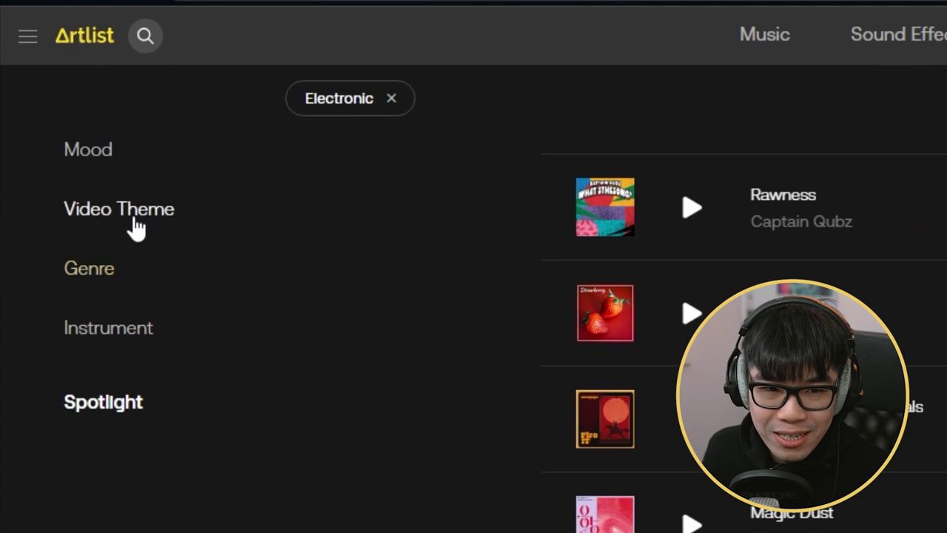
Step: Try the Nature video theme filter, then remove the Nature chip again
{"action": "left_click", "coordinate": [56, 122]}
{"action": "scroll", "coordinate": [372, 408], "scroll_direction": "down", "scroll_amount": 5}
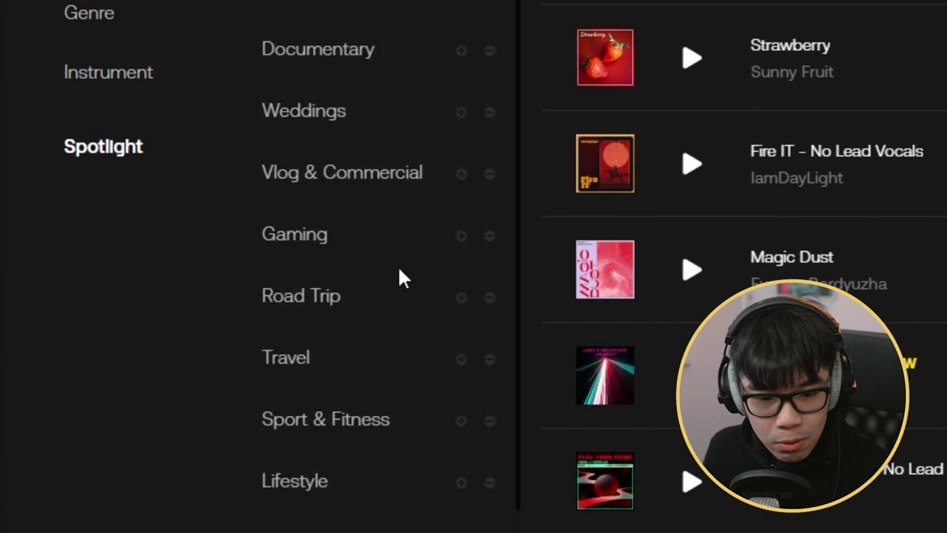
{"action": "scroll", "coordinate": [410, 318], "scroll_direction": "down", "scroll_amount": 4}
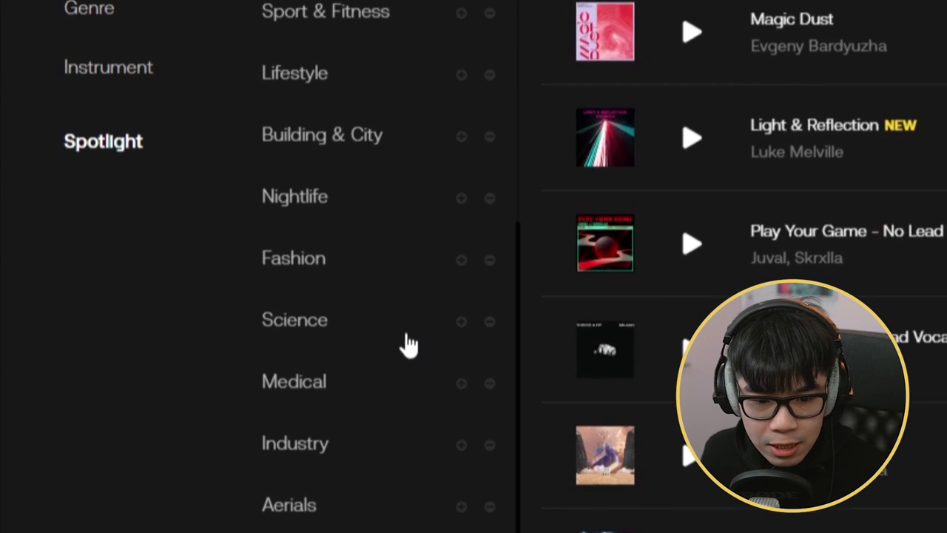
{"action": "left_click", "coordinate": [461, 467]}
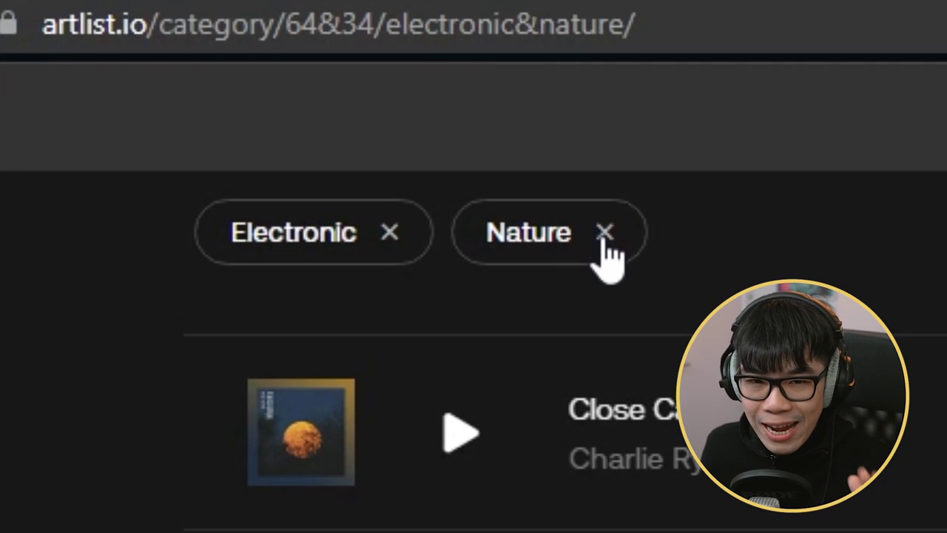
{"action": "left_click", "coordinate": [605, 233]}
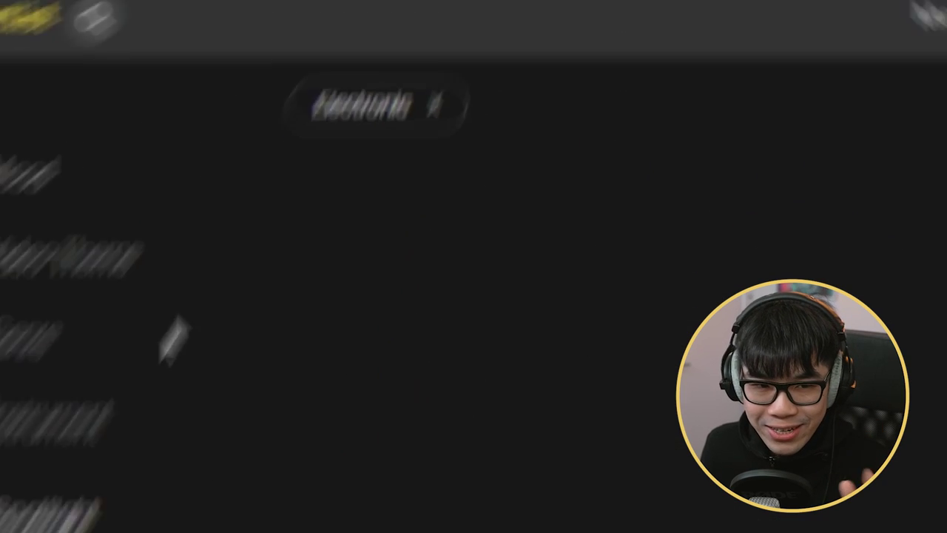
Step: Check the mood categories, then filter Artlist footage to the Animals & Wildlife theme
{"action": "left_click", "coordinate": [109, 111]}
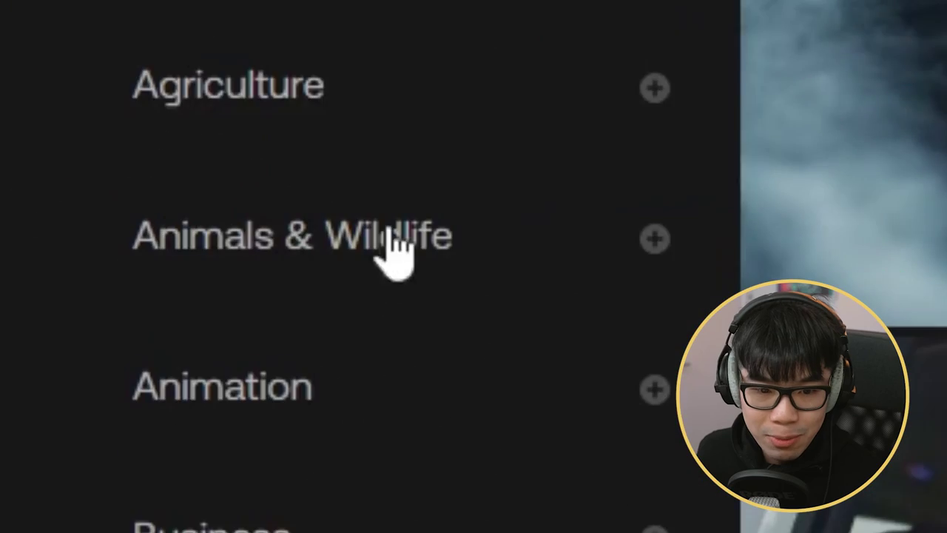
{"action": "left_click", "coordinate": [657, 238]}
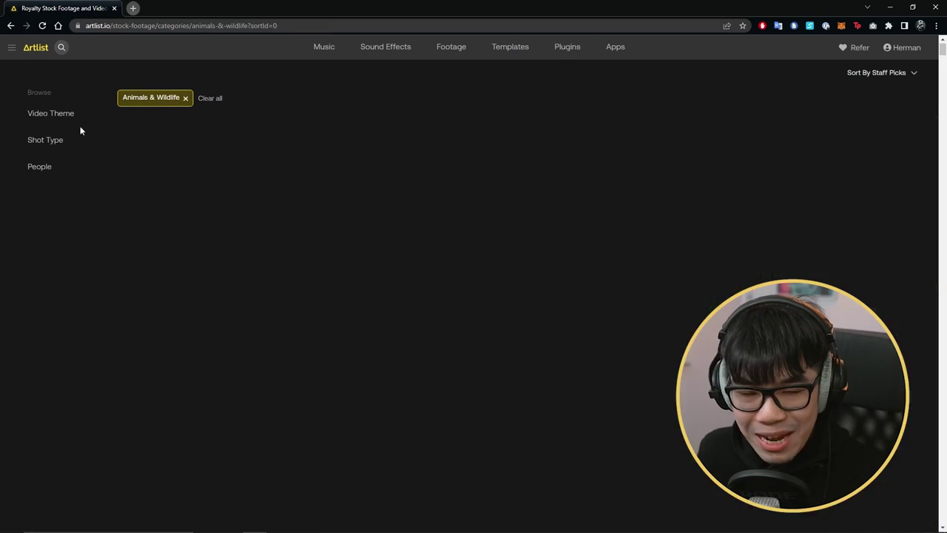
Step: Open Artlist's footage search
{"action": "left_click", "coordinate": [61, 46]}
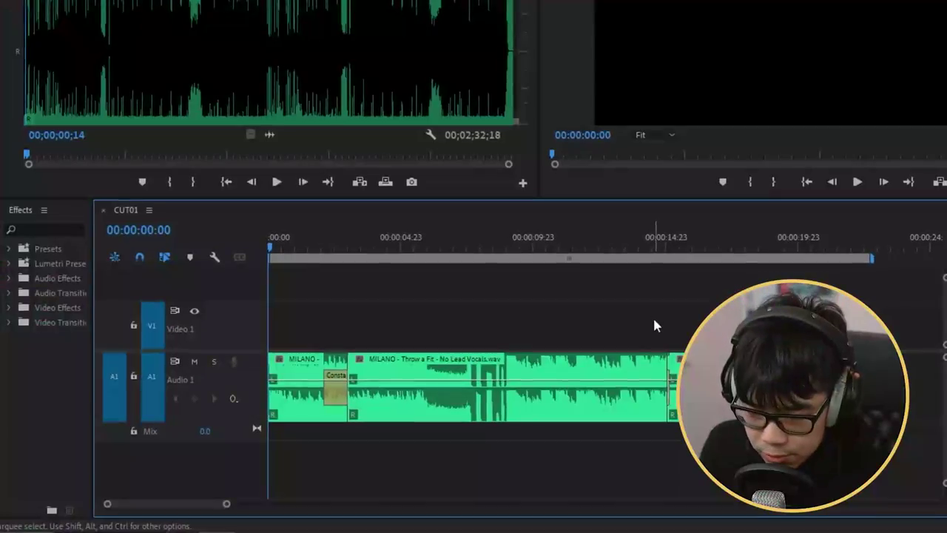
Step: Add the baboon clip to Video 1 and shift the clips later to fit the music
{"action": "left_click_drag", "start_coordinate": [656, 249], "coordinate": [886, 286]}
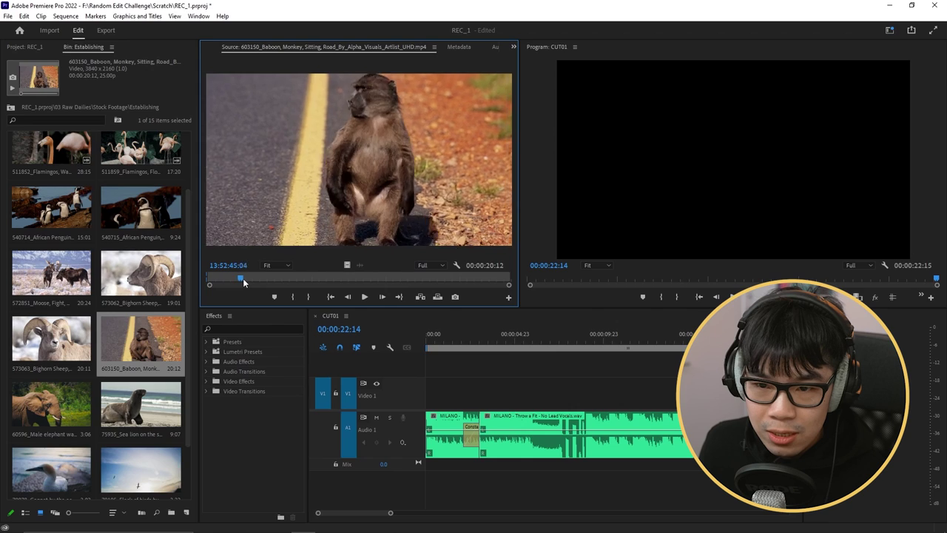
{"action": "left_click_drag", "start_coordinate": [359, 159], "coordinate": [533, 396]}
{"action": "left_click", "coordinate": [584, 342]}
{"action": "key", "text": "equal"}
{"action": "key", "text": "equal"}
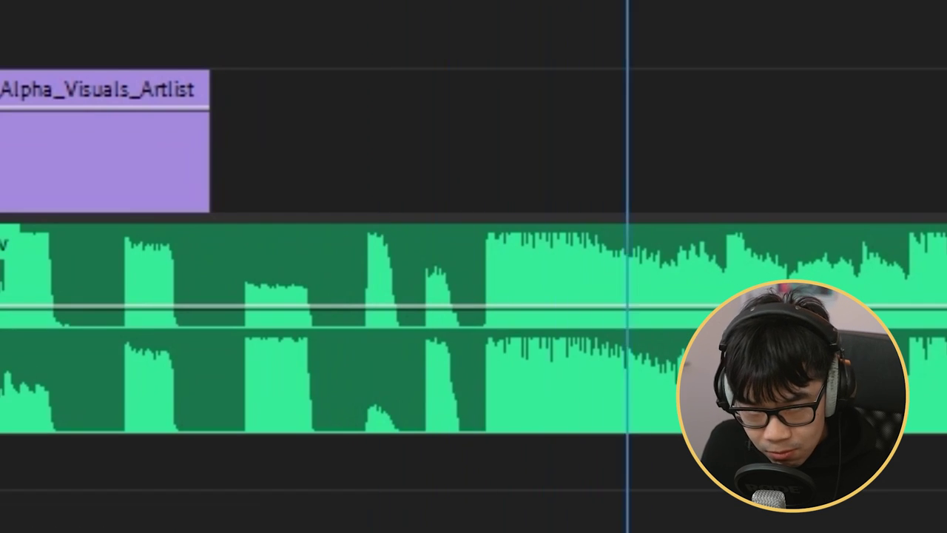
{"action": "left_click", "coordinate": [346, 7]}
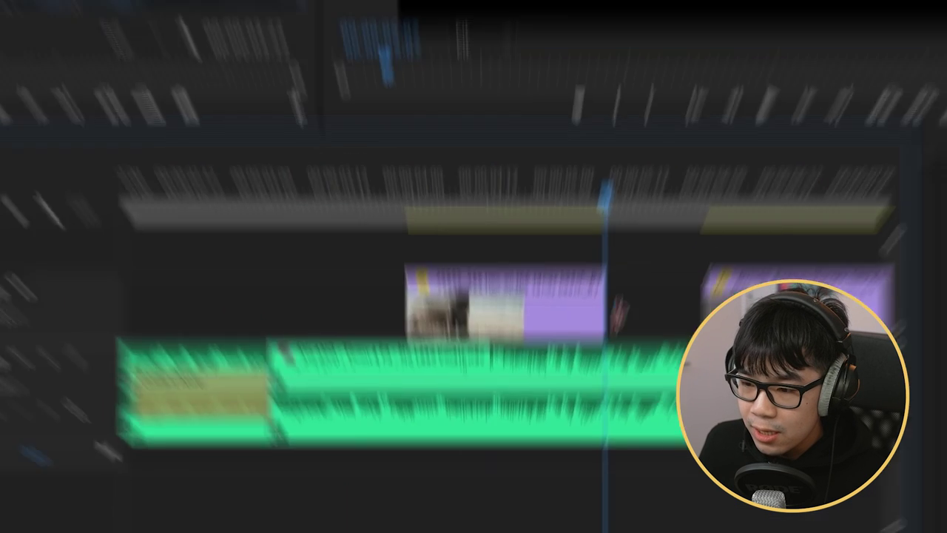
{"action": "left_click_drag", "start_coordinate": [392, 244], "coordinate": [626, 477]}
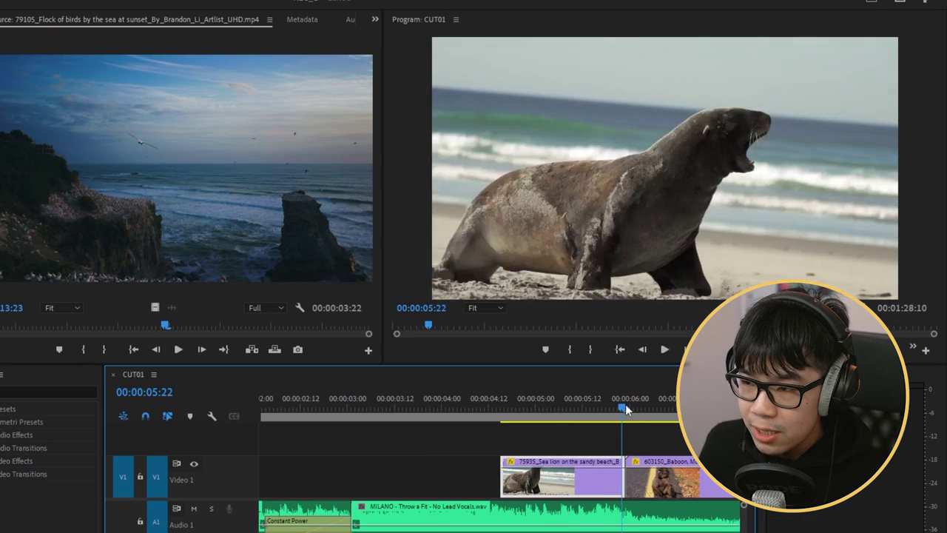
{"action": "left_click_drag", "start_coordinate": [626, 404], "coordinate": [656, 414]}
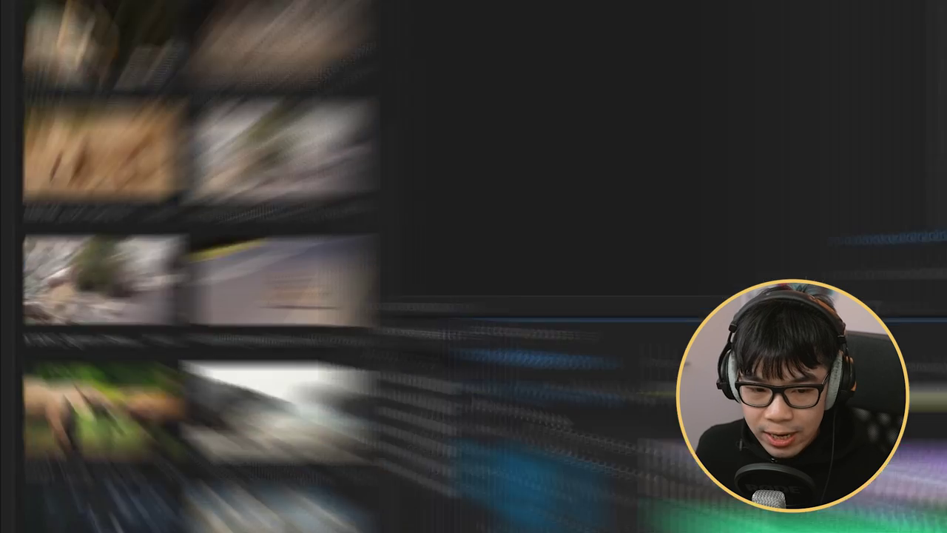
{"action": "left_click", "coordinate": [132, 288]}
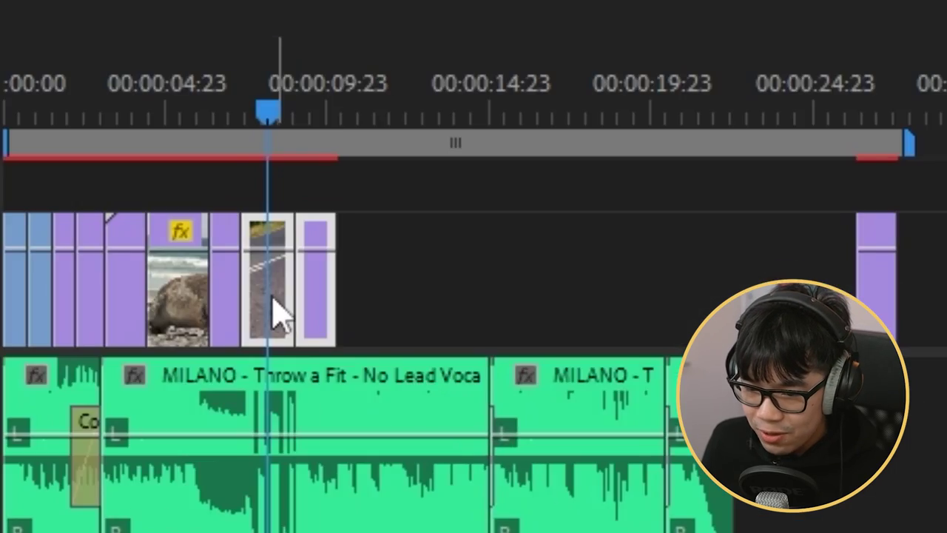
{"action": "left_click_drag", "start_coordinate": [426, 423], "coordinate": [631, 419]}
{"action": "left_click", "coordinate": [489, 416]}
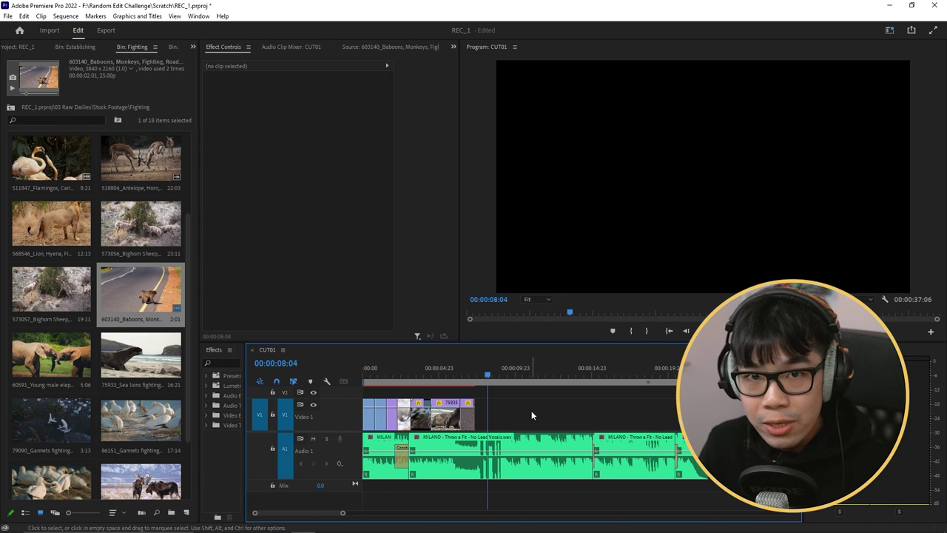
{"action": "scroll", "coordinate": [50, 200], "scroll_direction": "up", "scroll_amount": 1}
{"action": "double_click", "coordinate": [49, 200]}
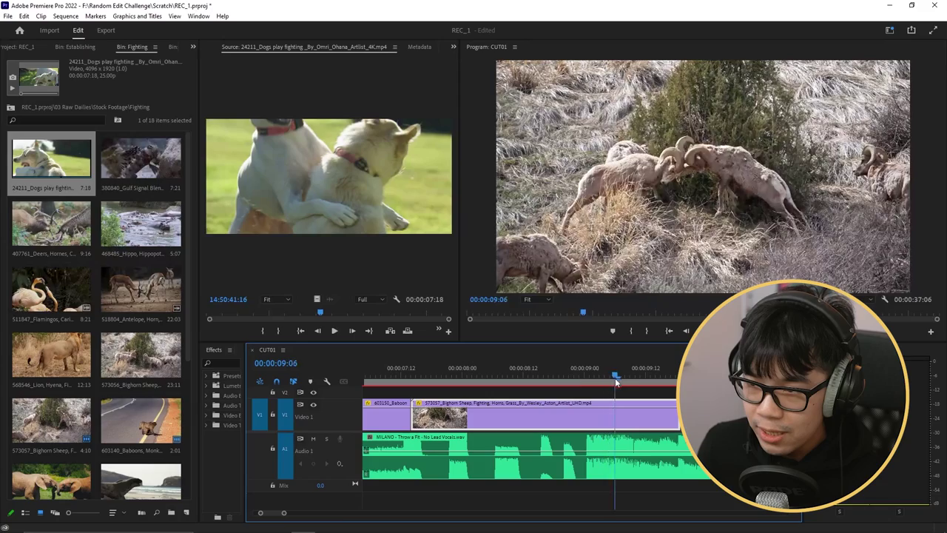
{"action": "left_click_drag", "start_coordinate": [614, 379], "coordinate": [652, 380]}
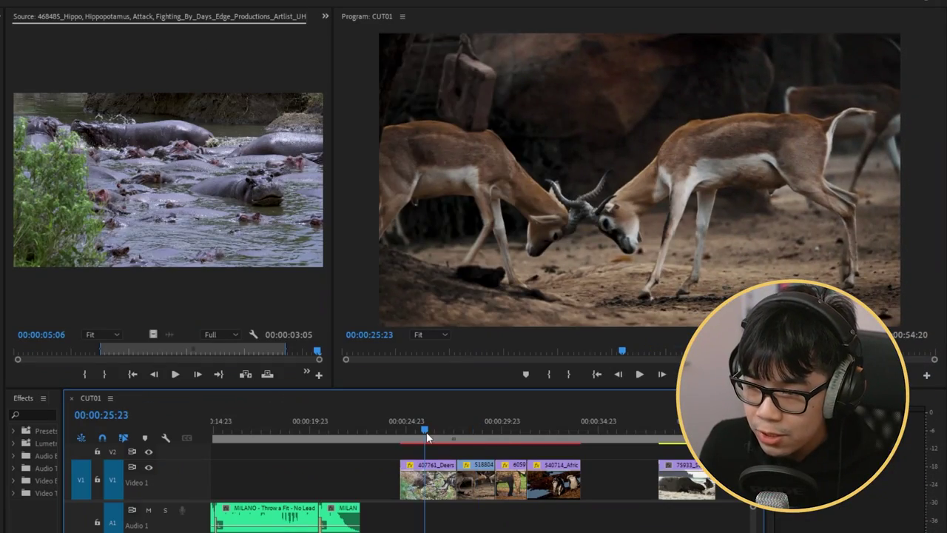
{"action": "left_click", "coordinate": [521, 441]}
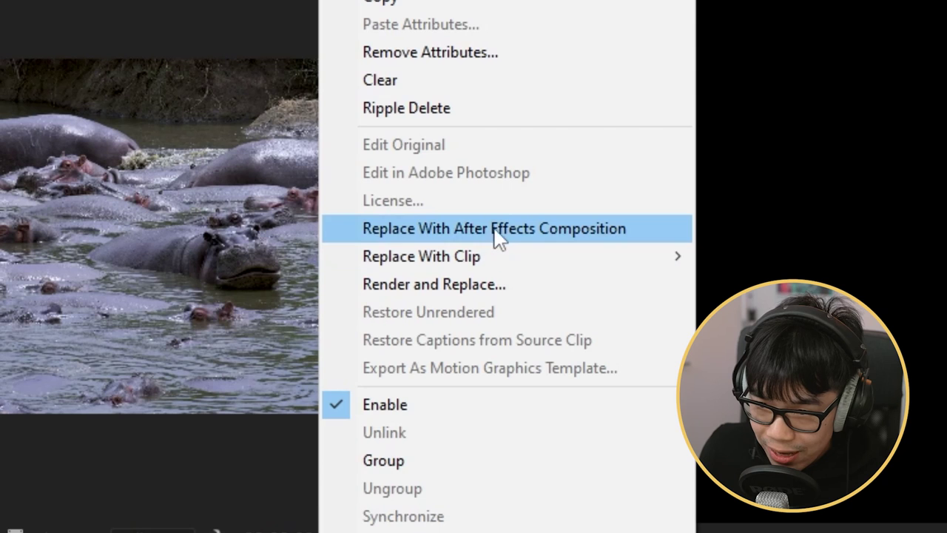
Step: Replace the hippo clip with an After Effects composition and set the comp's time to the flamingo shot
{"action": "left_click", "coordinate": [500, 236]}
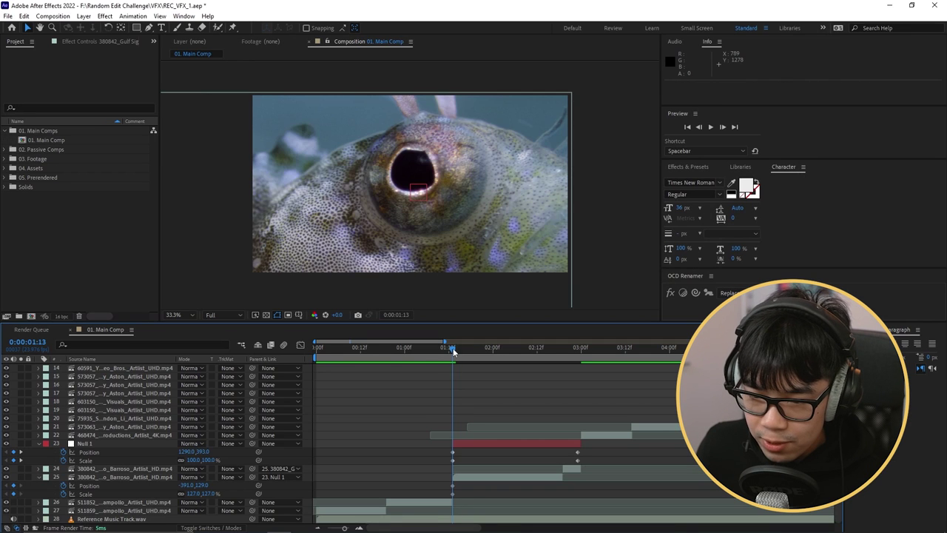
{"action": "left_click_drag", "start_coordinate": [452, 348], "coordinate": [434, 352]}
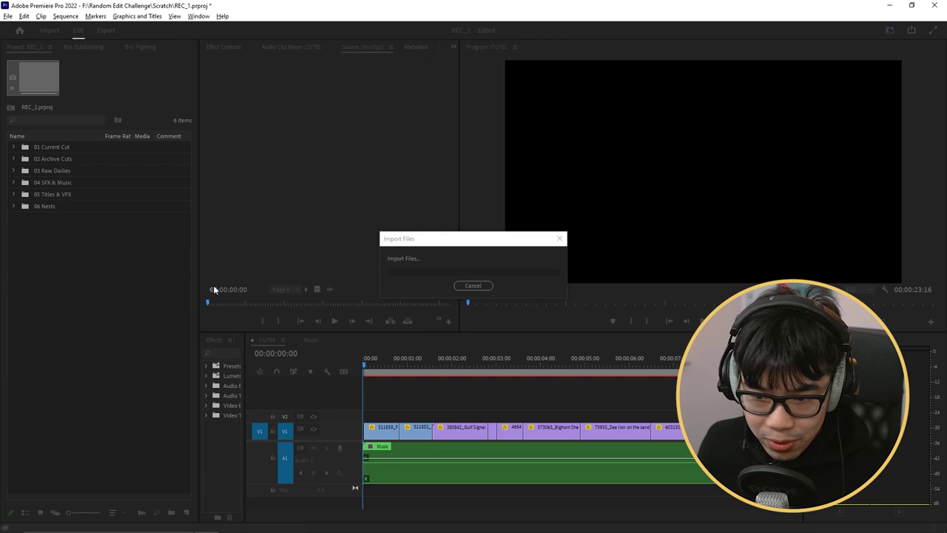
Step: Lay 01. Main Comp.mov on V2 above the CUT01 clips and fit the sequence in view
{"action": "left_click_drag", "start_coordinate": [28, 221], "coordinate": [363, 415]}
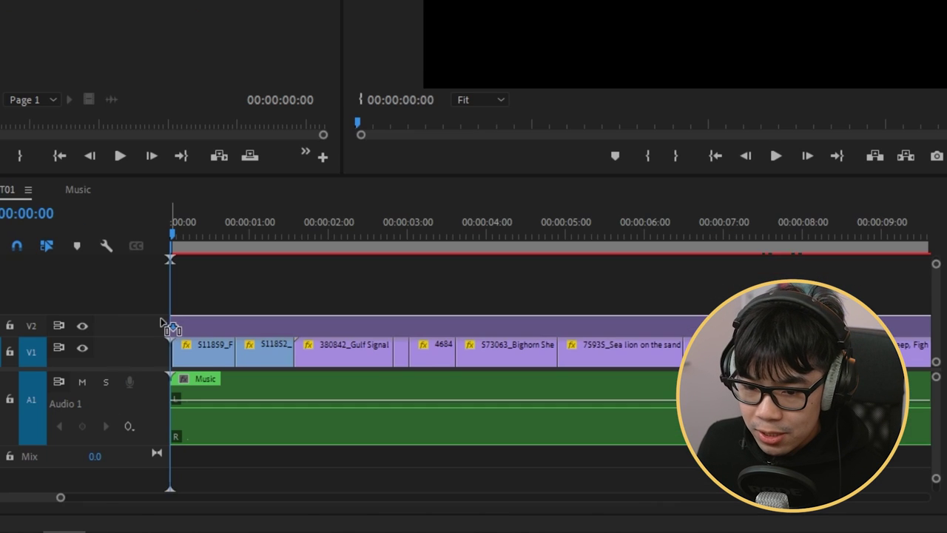
{"action": "left_click_drag", "start_coordinate": [162, 320], "coordinate": [164, 323]}
{"action": "key", "text": "backslash"}
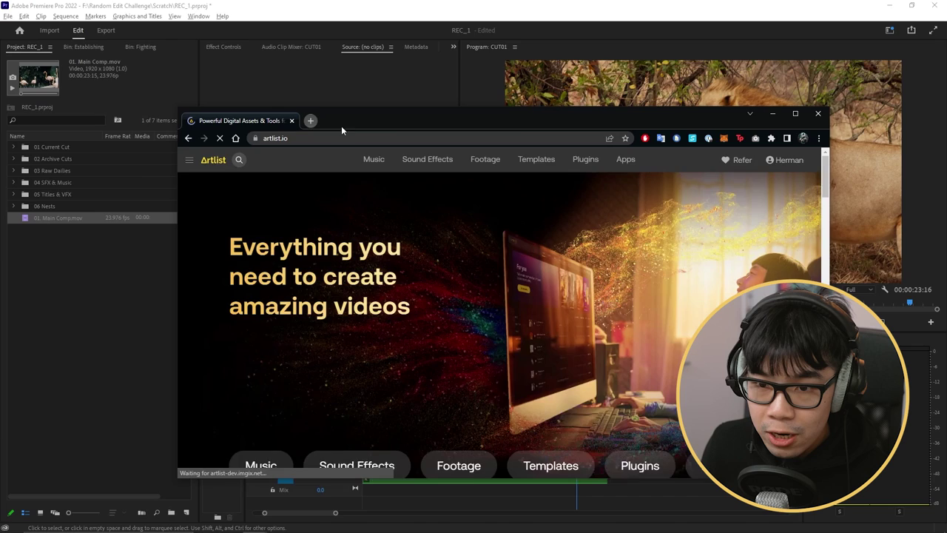
Step: Bring up Artlist's Sound Effects catalogue full-screen and scrub through the sequence
{"action": "double_click", "coordinate": [360, 118]}
{"action": "left_click", "coordinate": [390, 47]}
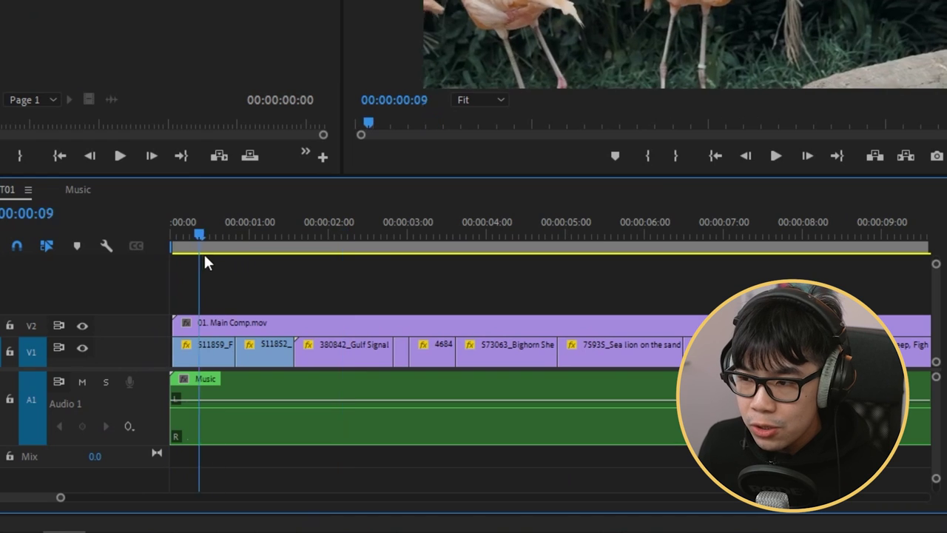
{"action": "left_click_drag", "start_coordinate": [205, 258], "coordinate": [233, 260]}
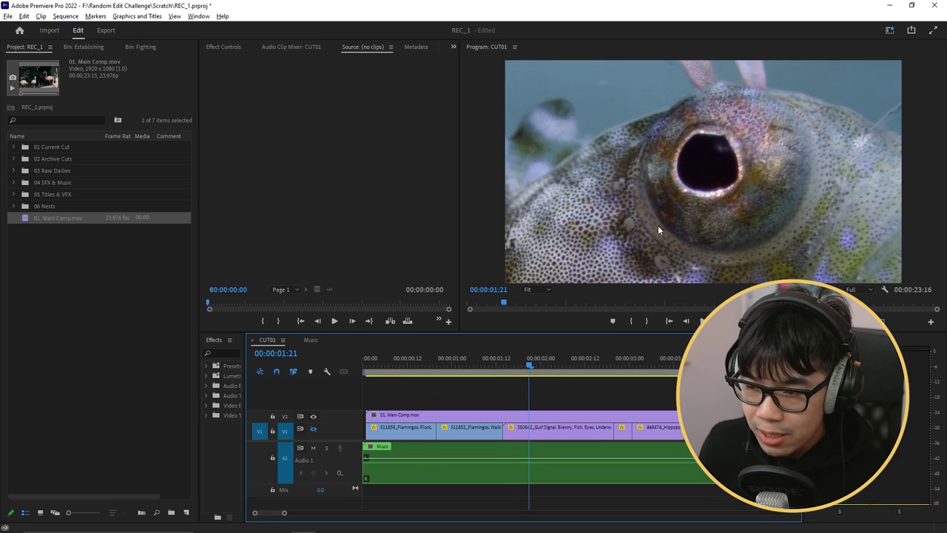
Step: Scrub back toward the sequence start and save the project
{"action": "left_click_drag", "start_coordinate": [528, 366], "coordinate": [476, 372]}
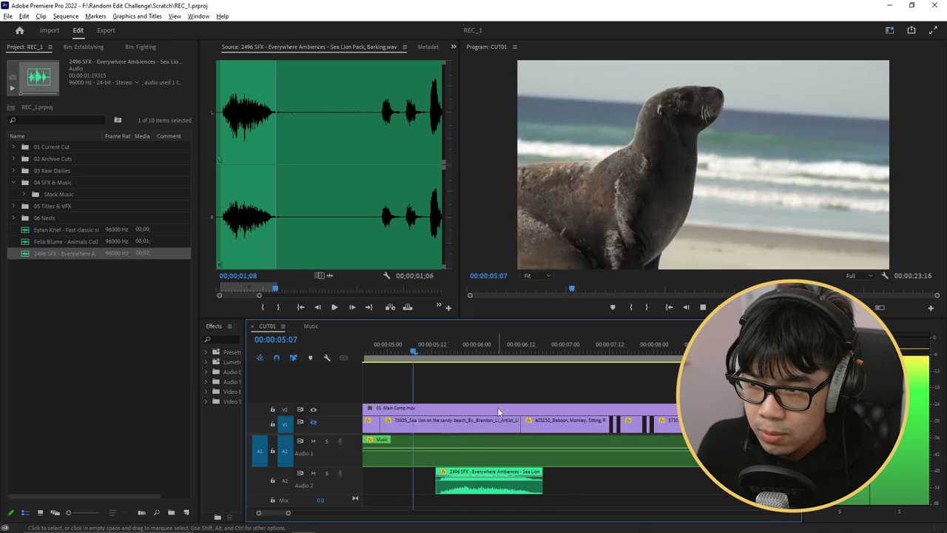
{"action": "key", "text": "ctrl+s"}
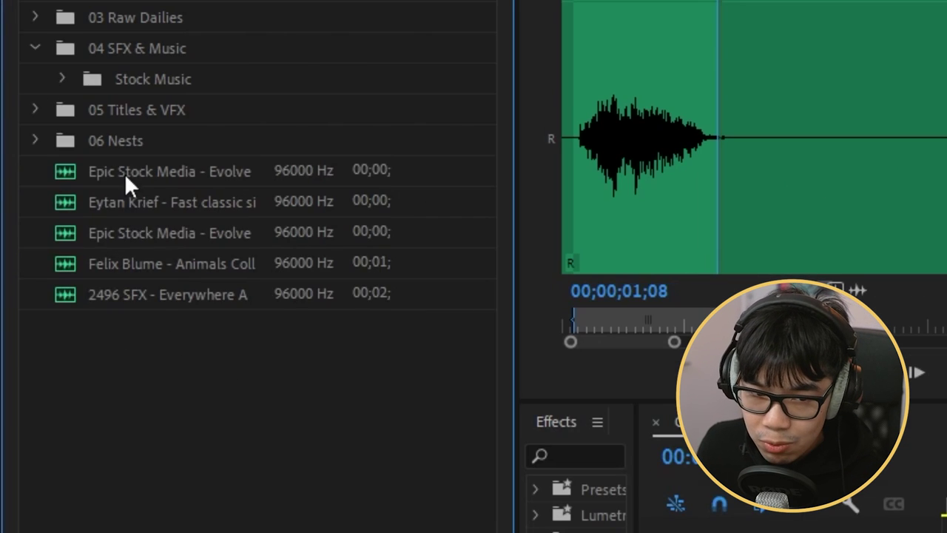
Step: Preview the Evolved Creatures Lion Roar, put it on a new A3 track, and slide it under the sea lion shot
{"action": "double_click", "coordinate": [124, 173]}
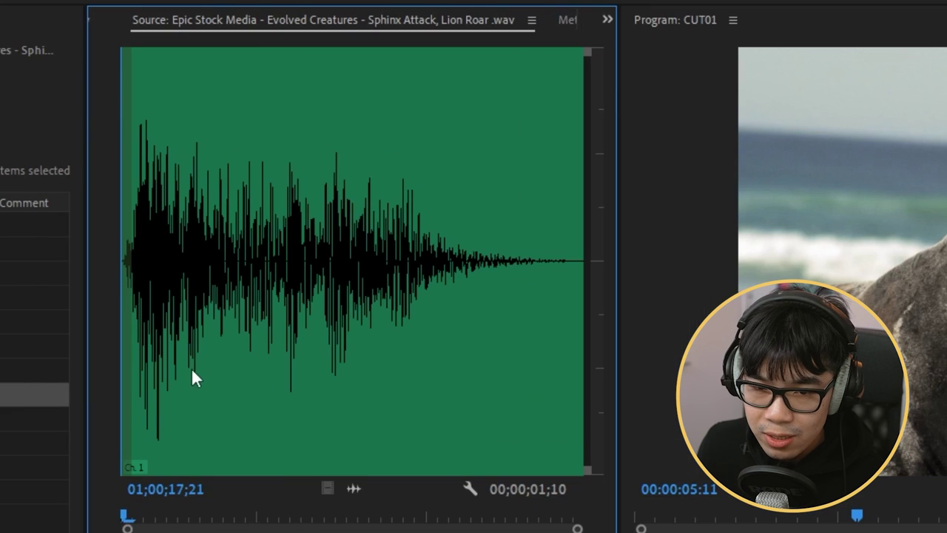
{"action": "key", "text": "space"}
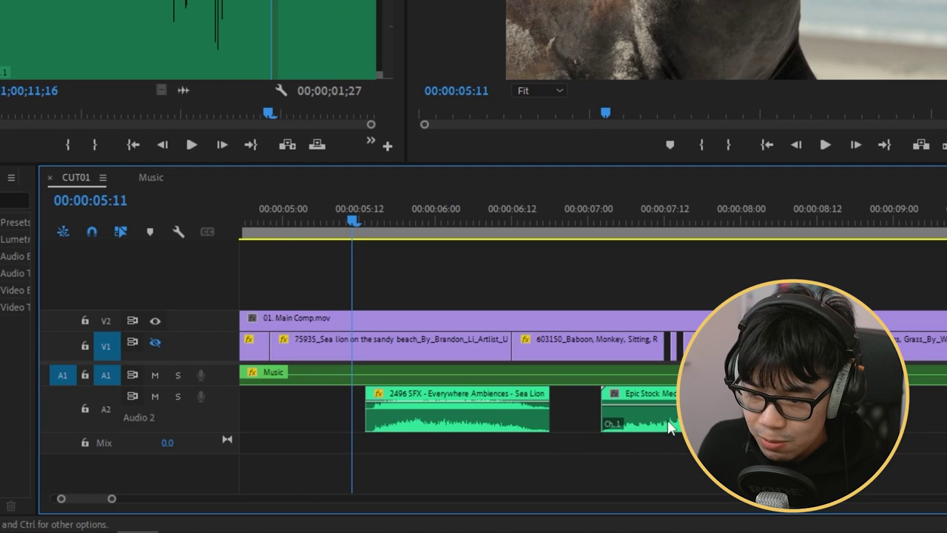
{"action": "left_click_drag", "start_coordinate": [373, 470], "coordinate": [375, 470]}
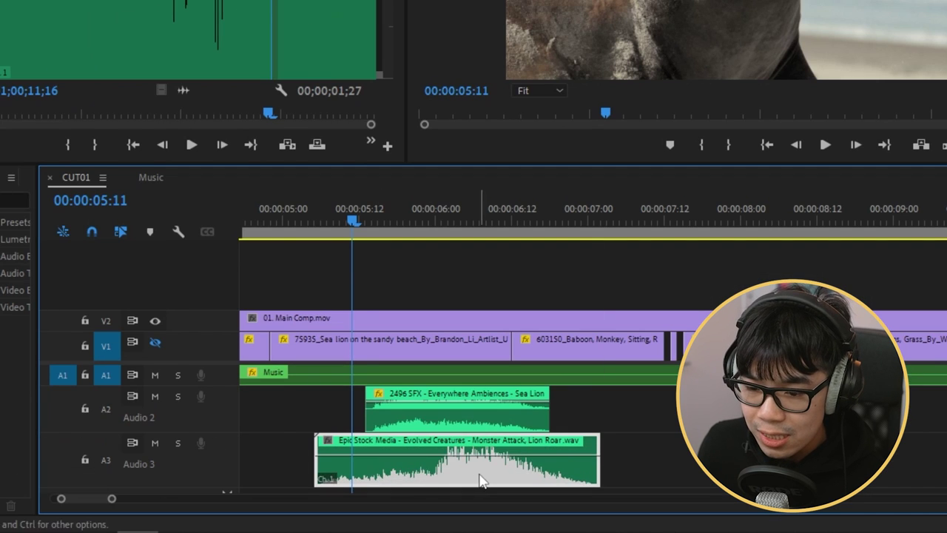
{"action": "left_click_drag", "start_coordinate": [479, 479], "coordinate": [417, 481]}
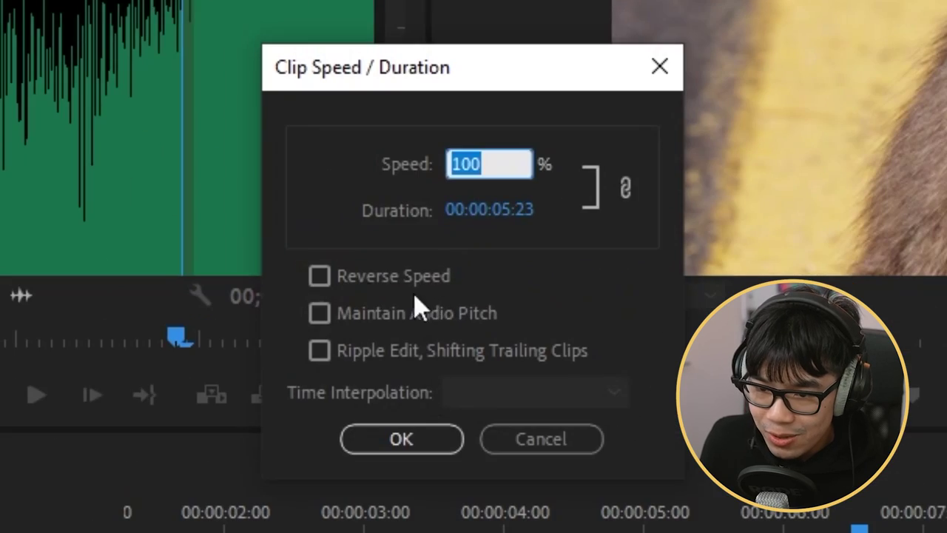
Step: Confirm the Clip Speed / Duration settings
{"action": "left_click", "coordinate": [427, 444]}
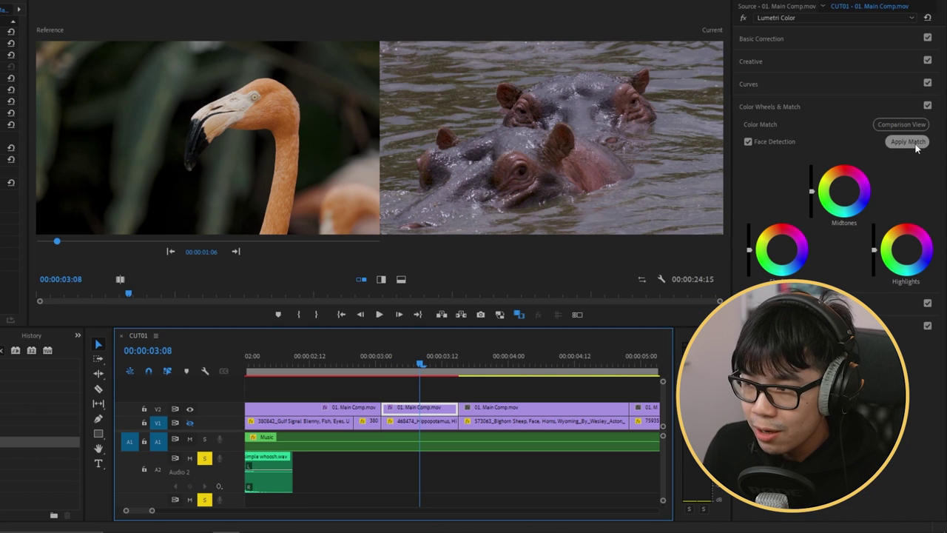
Step: Apply Color Match to the hippo and bighorn sheep shots against the flamingo reference
{"action": "left_click", "coordinate": [915, 144]}
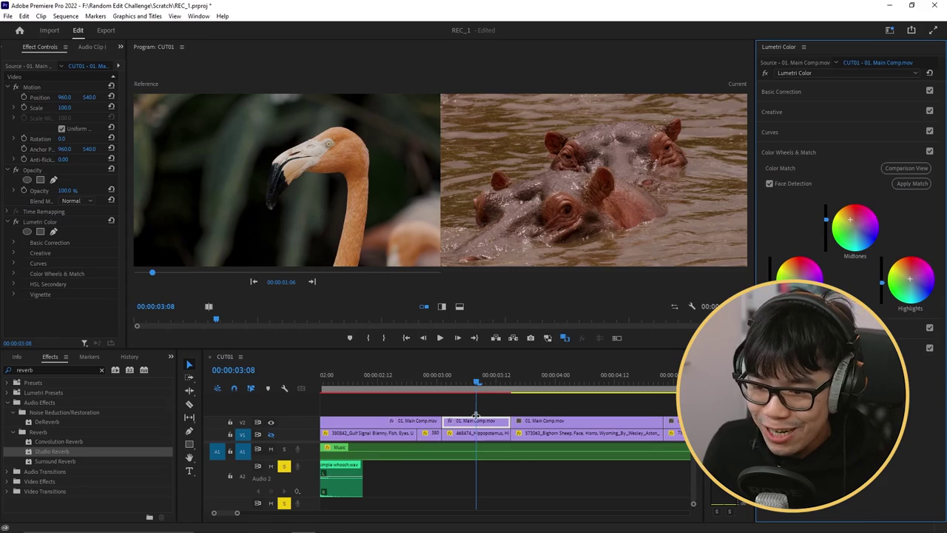
{"action": "left_click", "coordinate": [482, 422]}
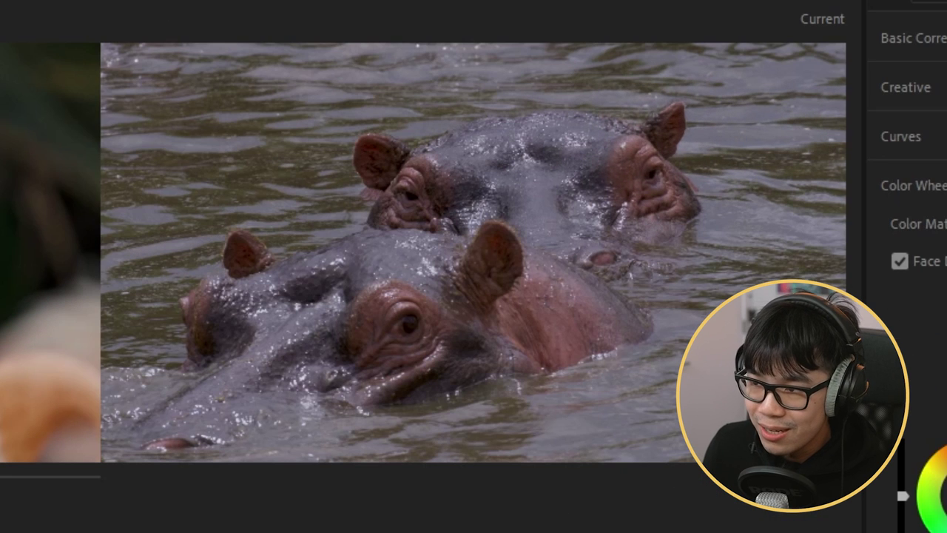
{"action": "left_click", "coordinate": [932, 46]}
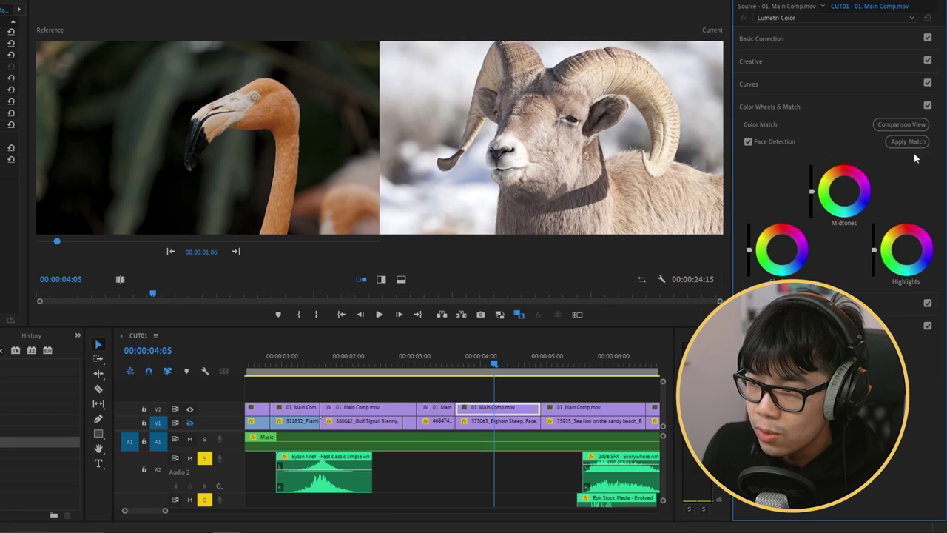
{"action": "left_click", "coordinate": [908, 141]}
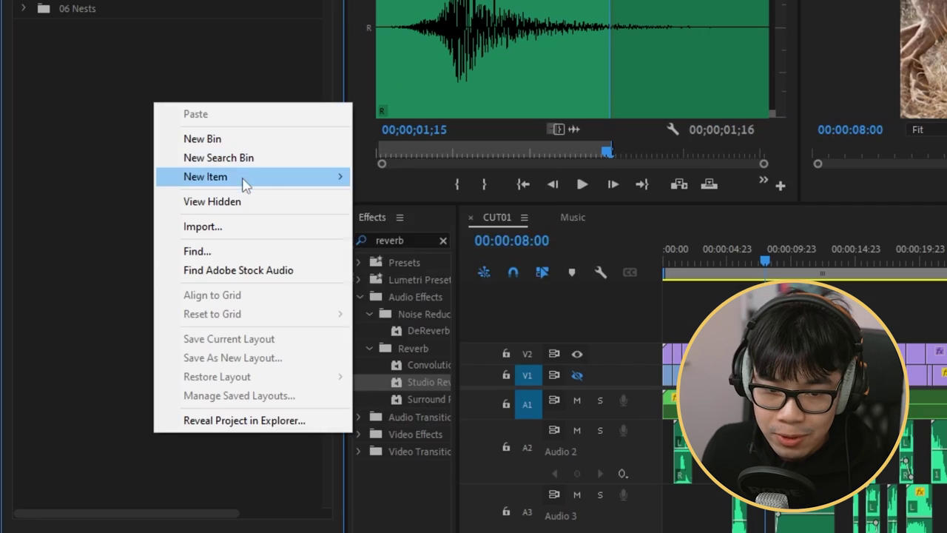
Step: Create a Color Grade adjustment layer on V3 and stretch it to the clips' end
{"action": "mouse_move", "coordinate": [244, 184]}
{"action": "left_click", "coordinate": [526, 232]}
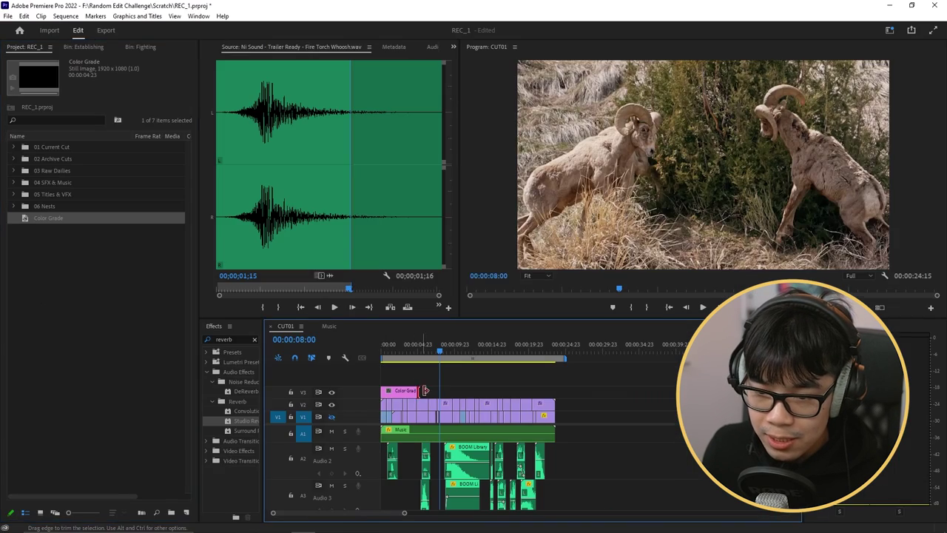
{"action": "left_click_drag", "start_coordinate": [419, 387], "coordinate": [560, 387]}
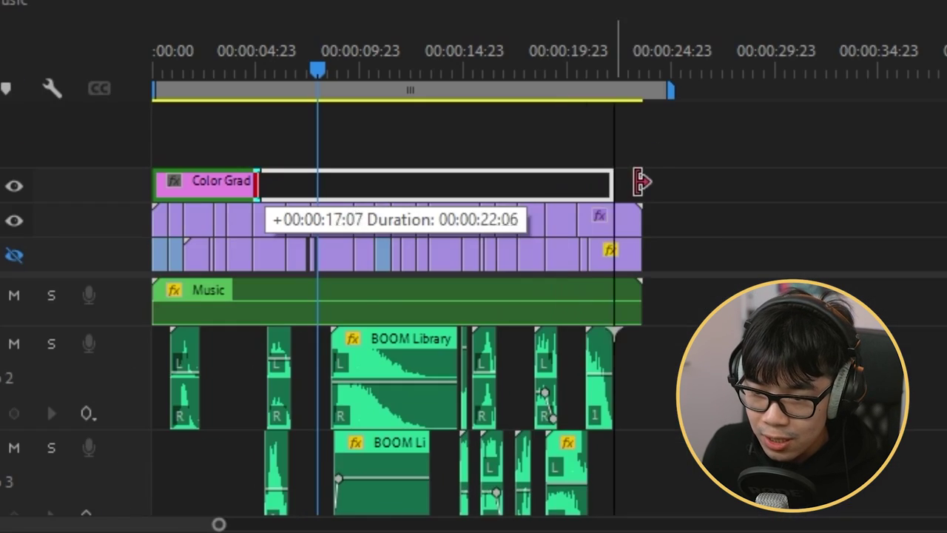
{"action": "left_click_drag", "start_coordinate": [640, 182], "coordinate": [644, 181]}
{"action": "key", "text": "="}
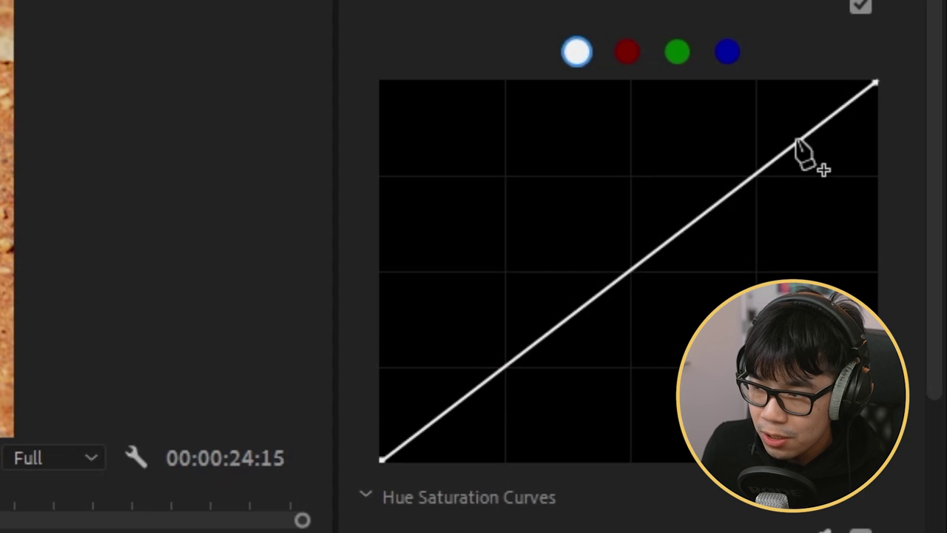
Step: Reshape the Lumetri RGB curve: deepen lower midtones, lift the black point, lower the white point
{"action": "left_click", "coordinate": [900, 205]}
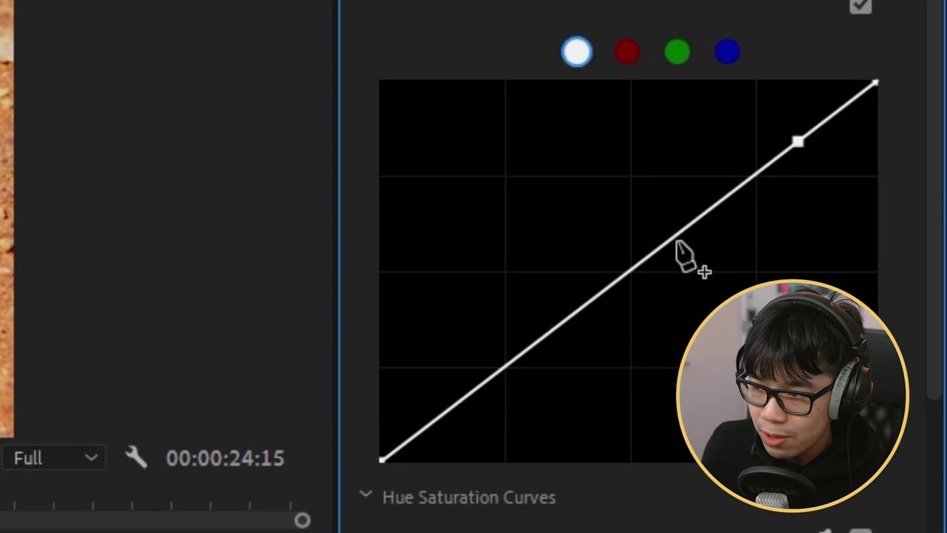
{"action": "left_click", "coordinate": [860, 236]}
{"action": "left_click", "coordinate": [583, 310]}
{"action": "left_click", "coordinate": [452, 403]}
{"action": "left_click_drag", "start_coordinate": [452, 403], "coordinate": [443, 419]}
{"action": "left_click_drag", "start_coordinate": [381, 460], "coordinate": [372, 431]}
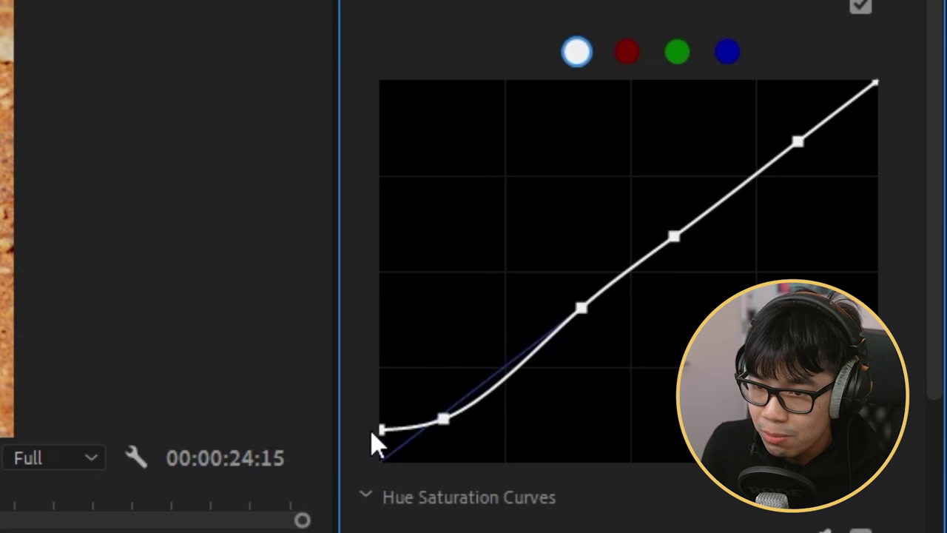
{"action": "left_click_drag", "start_coordinate": [875, 83], "coordinate": [887, 124]}
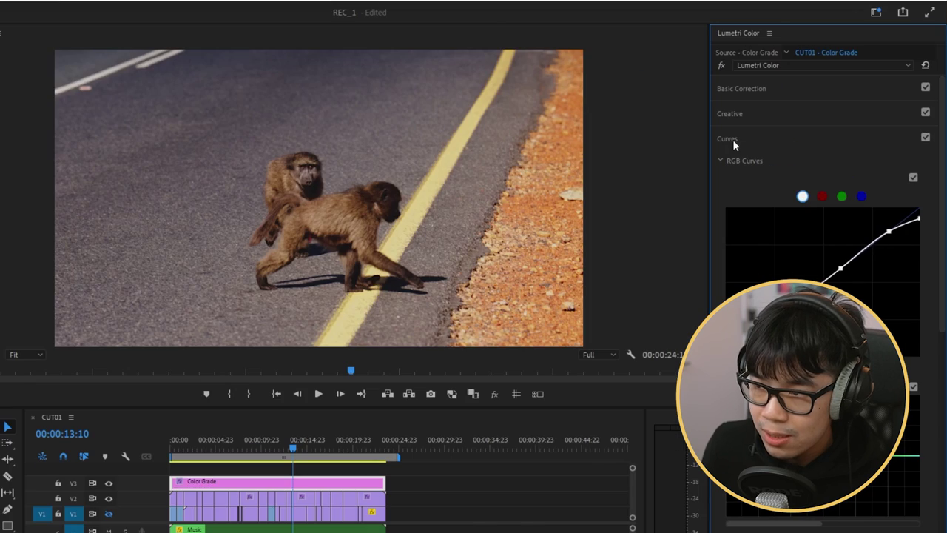